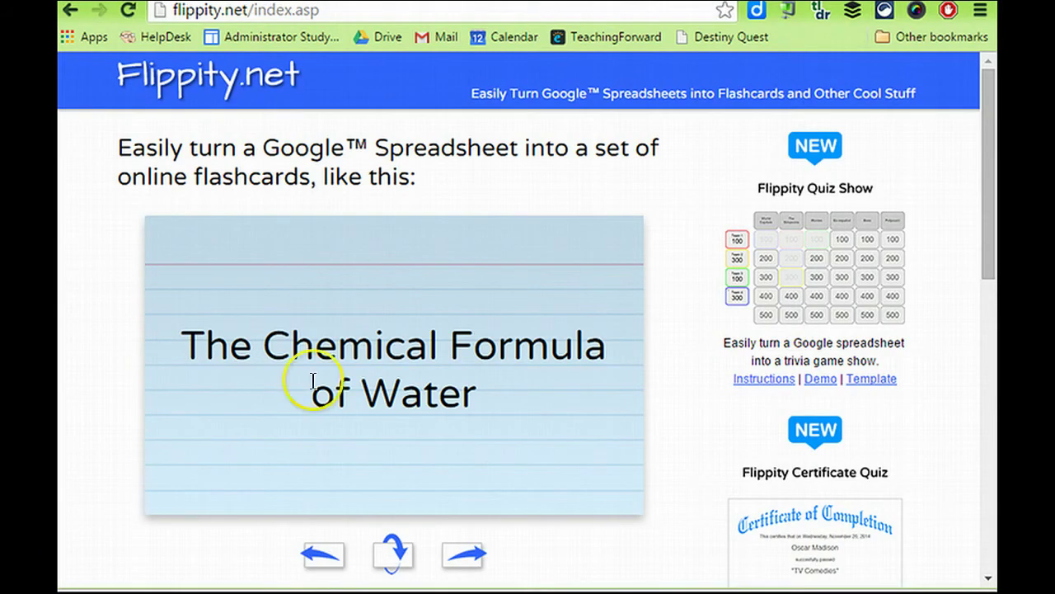
- Open Flippity's Quiz Show page and scroll to the four 'Want to Make Your Own Quiz Show?' steps
click(809, 258)
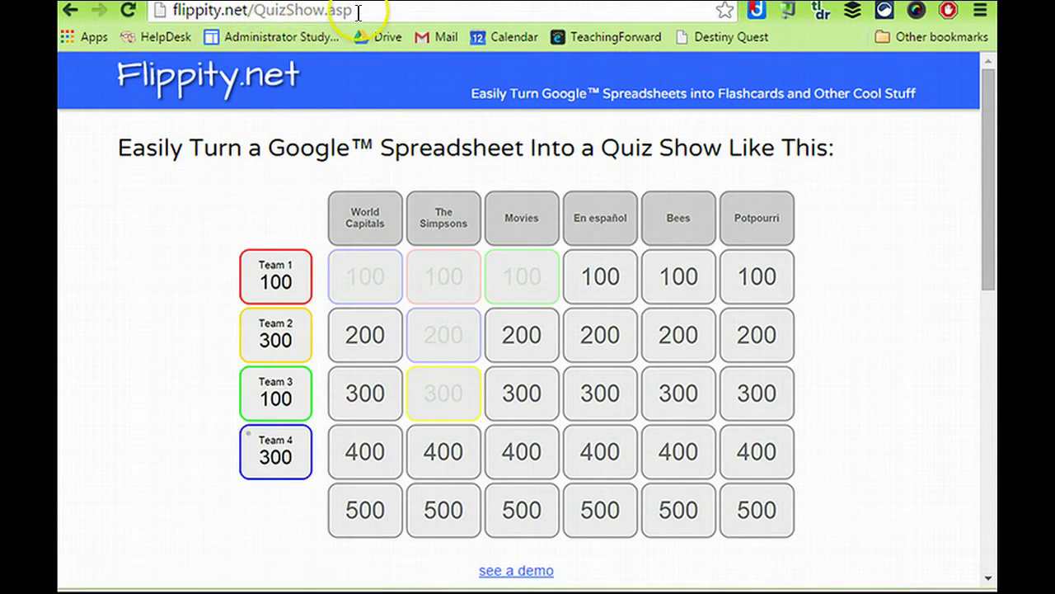
drag(350, 11, 153, 12)
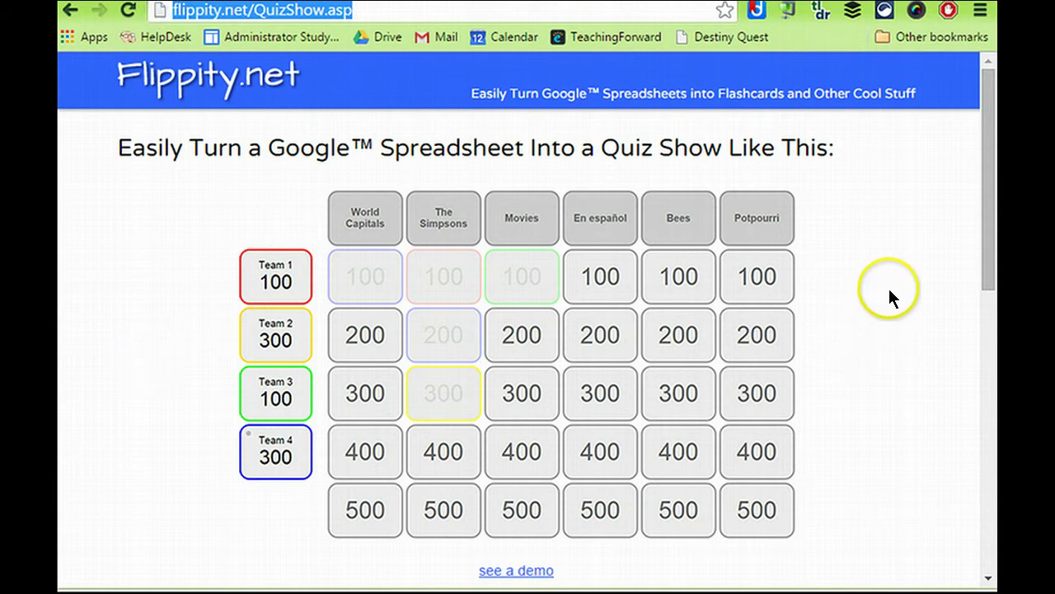
drag(987, 186, 989, 239)
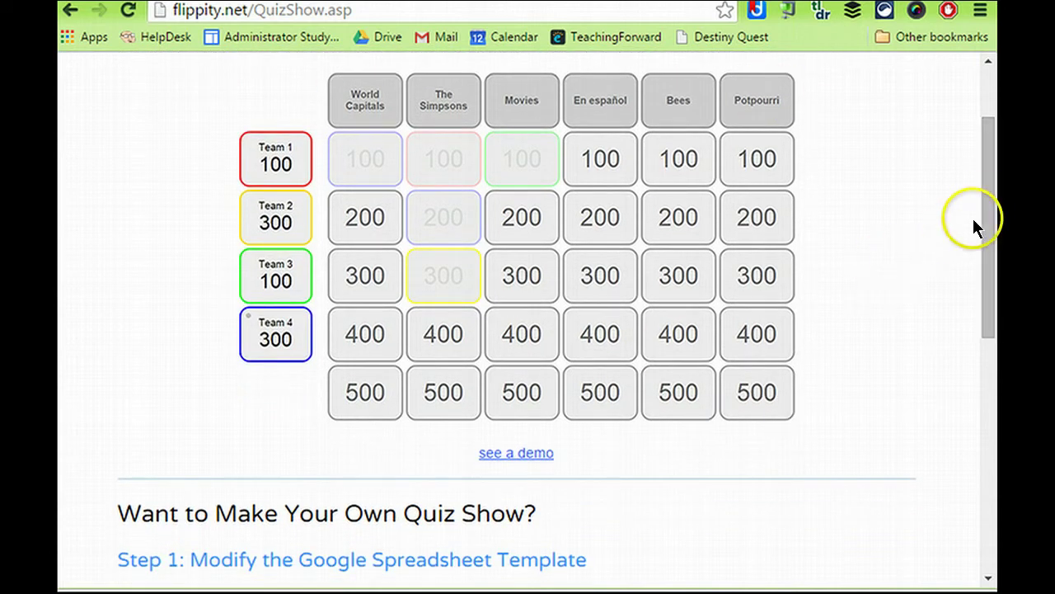
drag(983, 206, 988, 241)
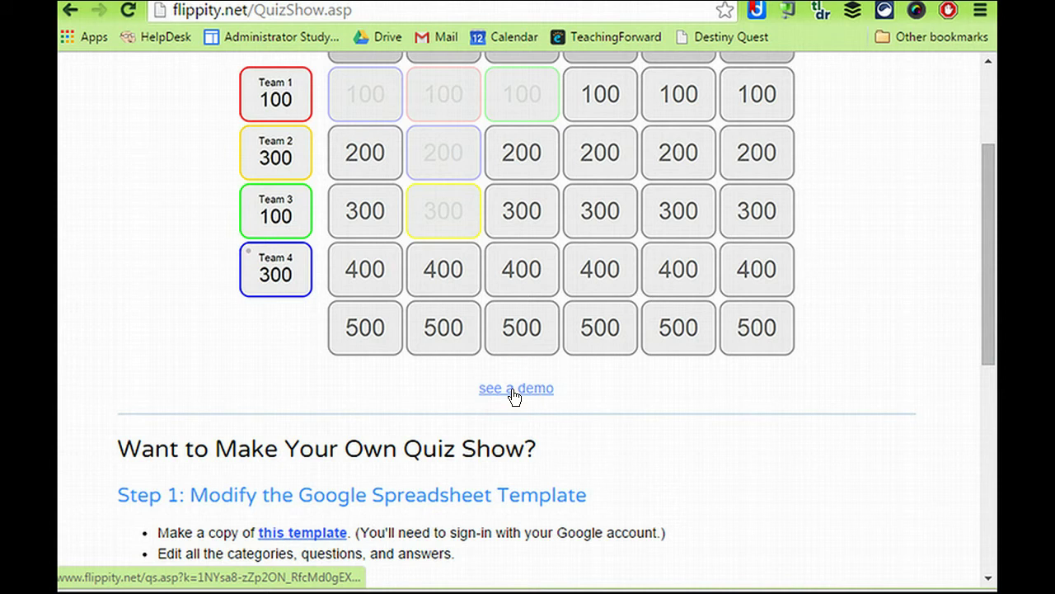
drag(990, 206, 989, 319)
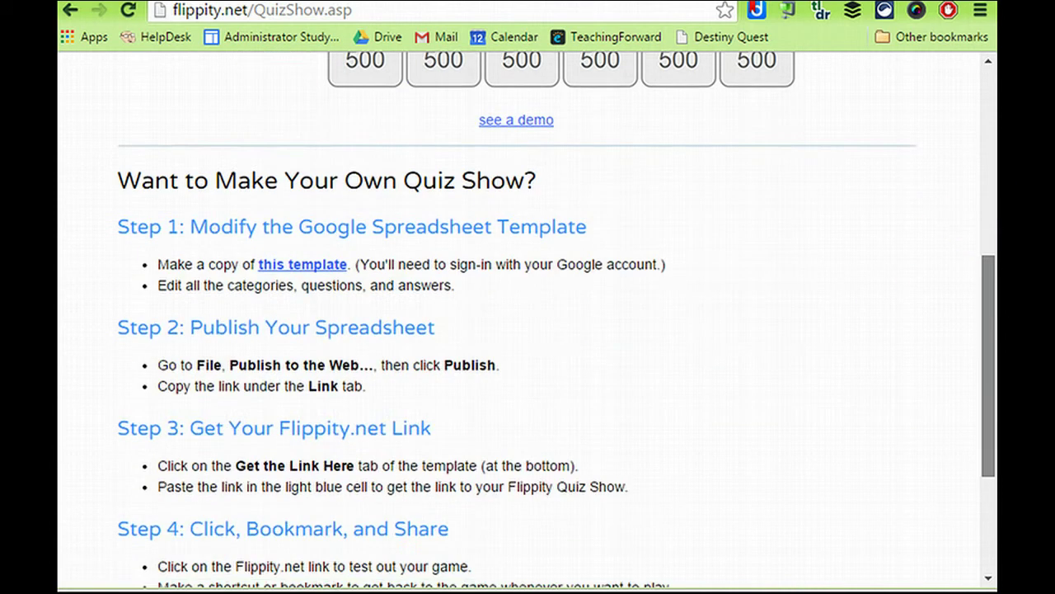
- Make a personal copy of the Flippity Quiz Show template and rename it 'Science Quiz'
click(298, 266)
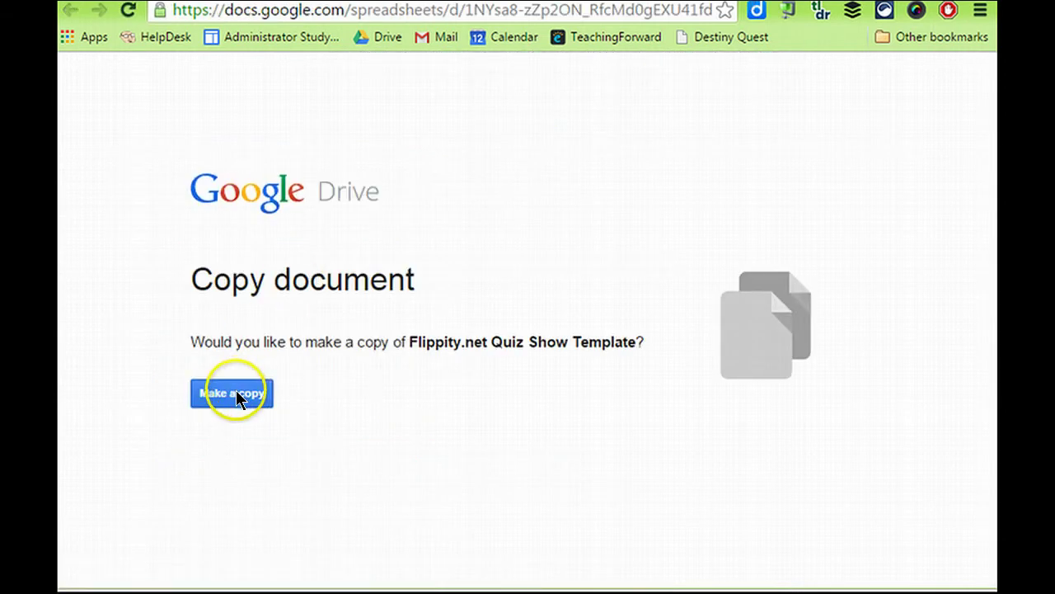
click(236, 390)
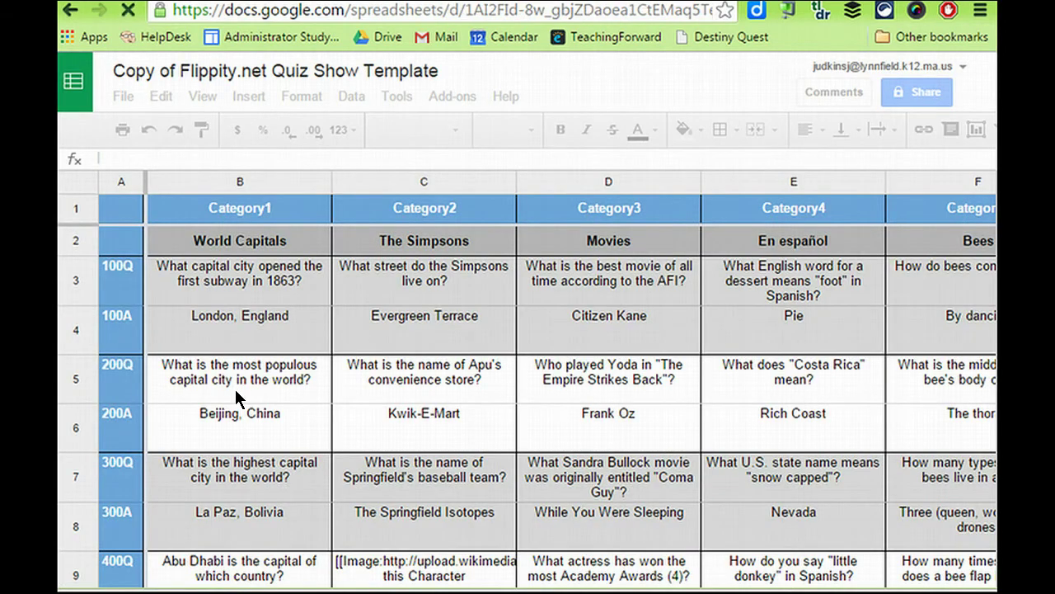
click(340, 73)
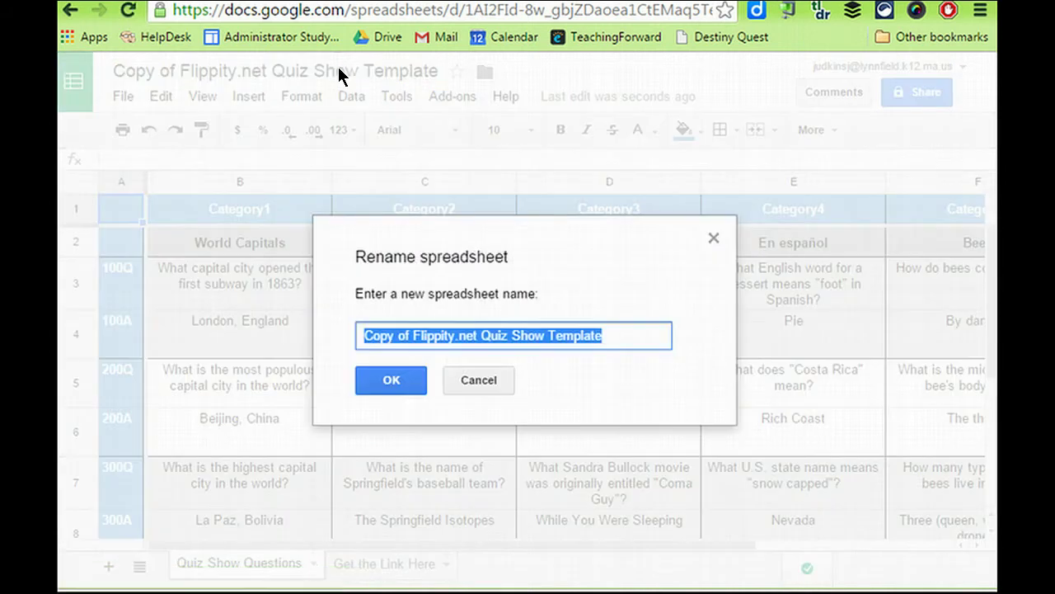
key(BackSpace)
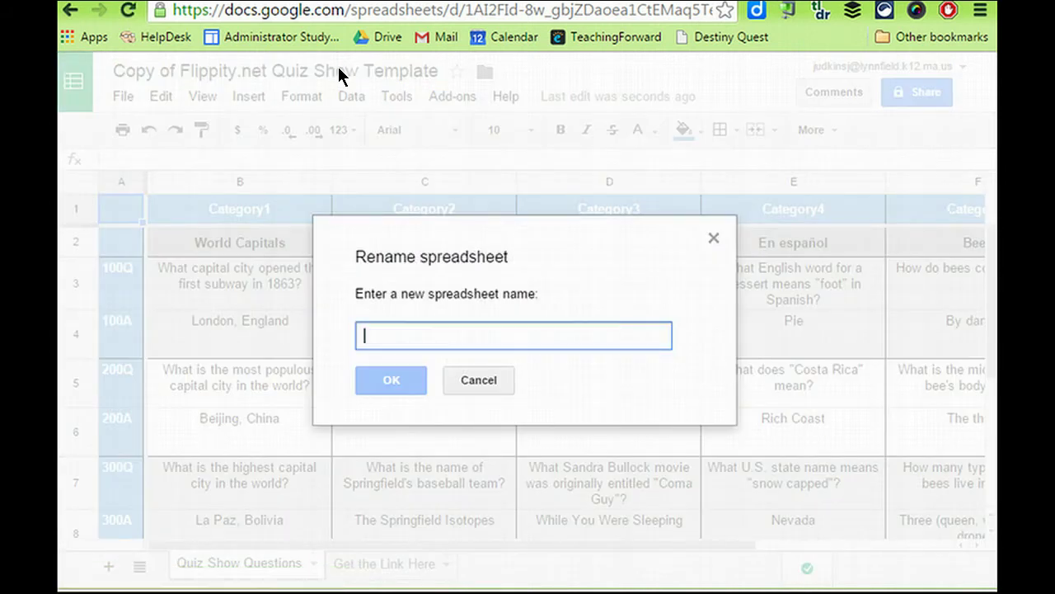
text(Science Quiz)
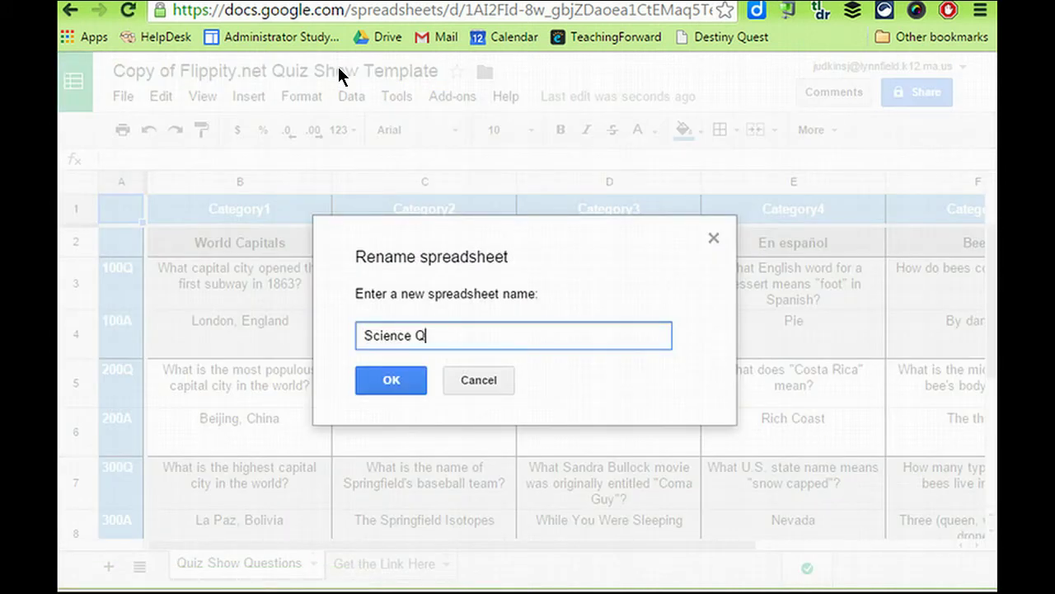
click(389, 379)
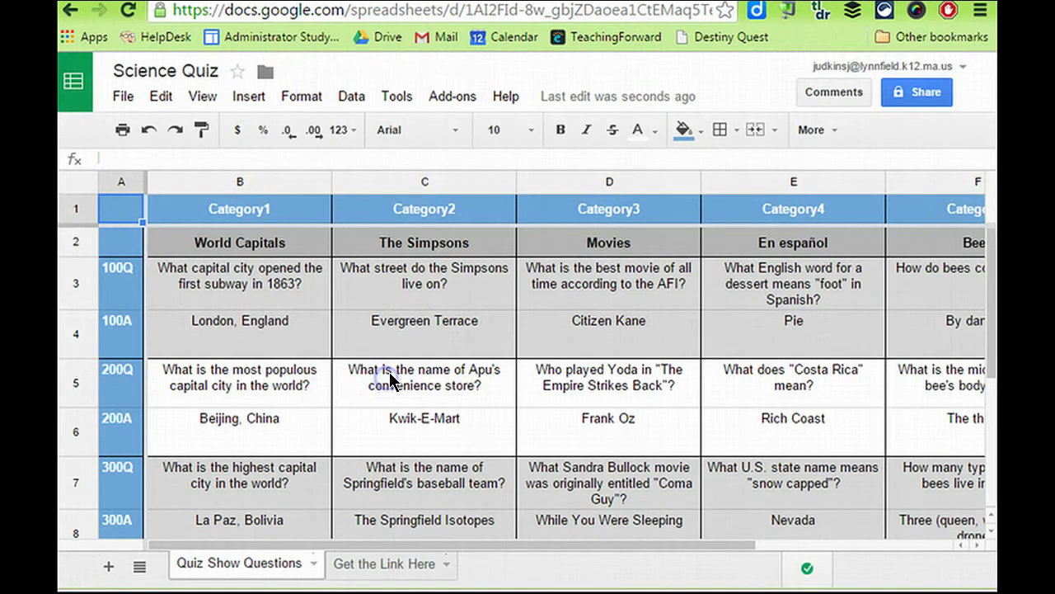
click(118, 178)
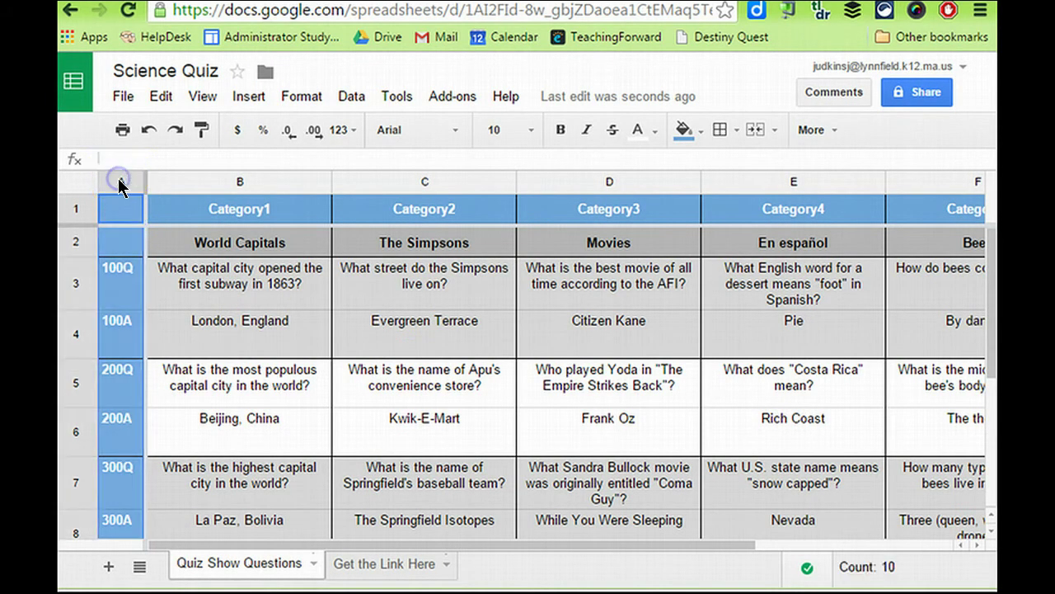
click(76, 211)
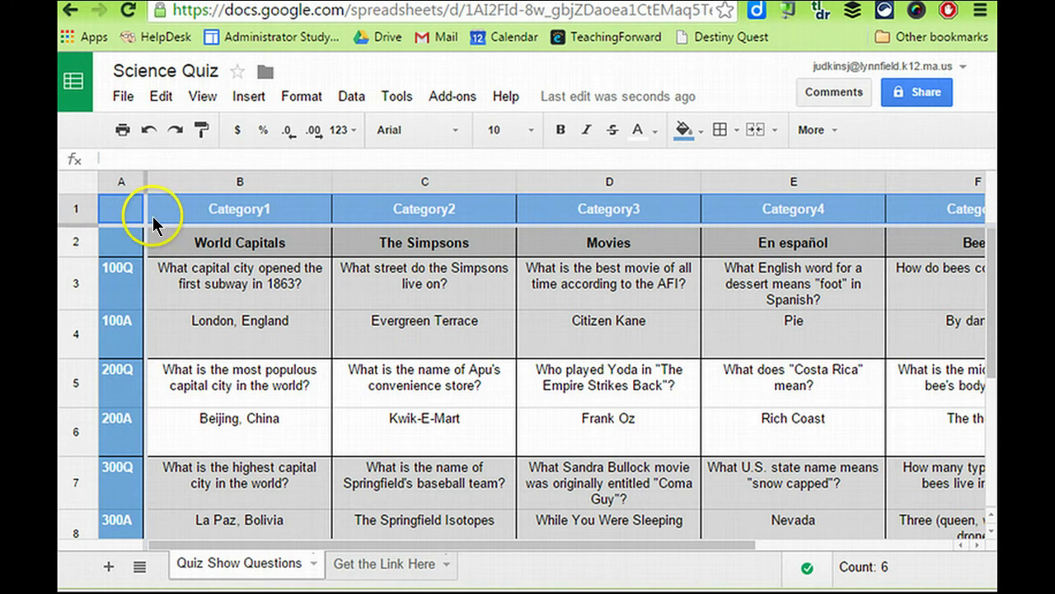
click(127, 254)
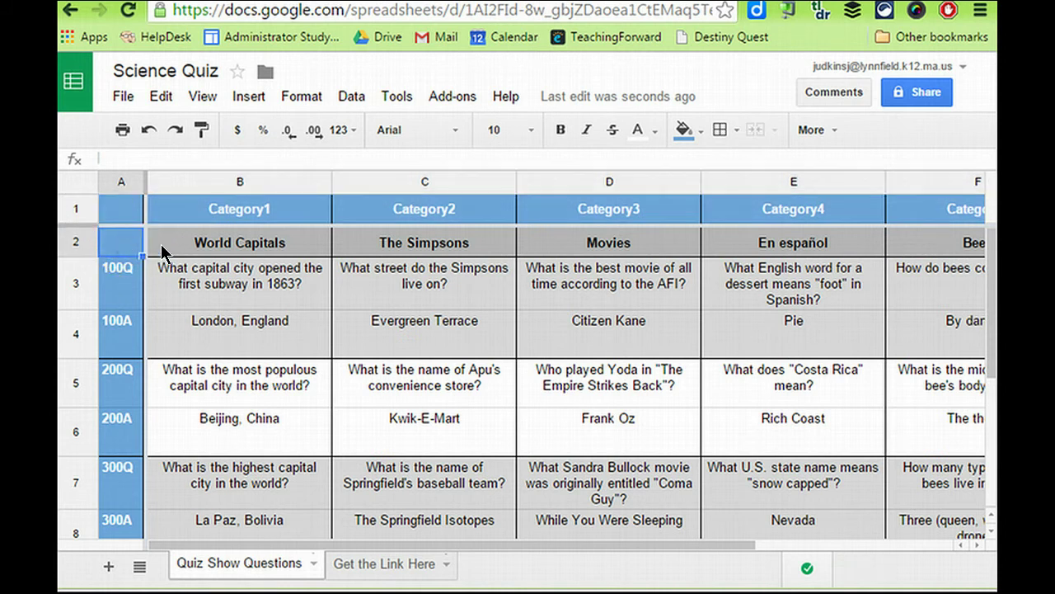
click(245, 246)
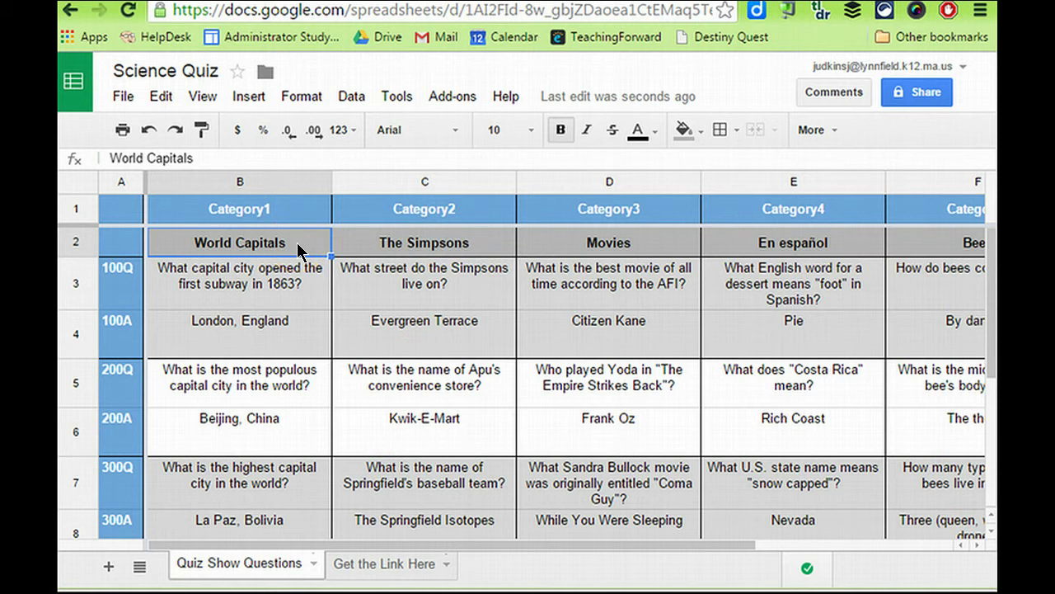
click(252, 244)
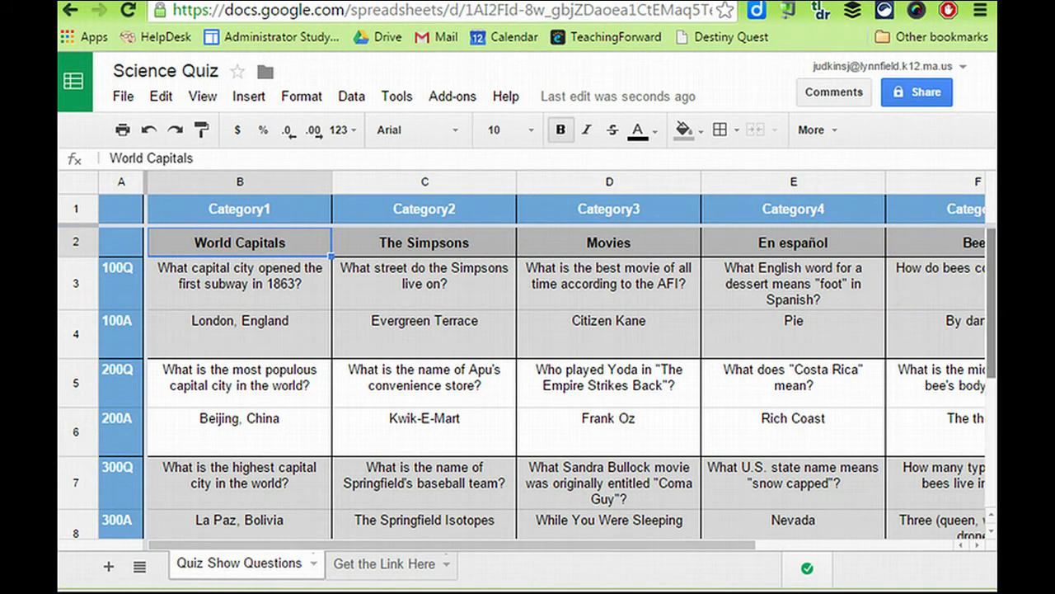
drag(495, 546, 695, 542)
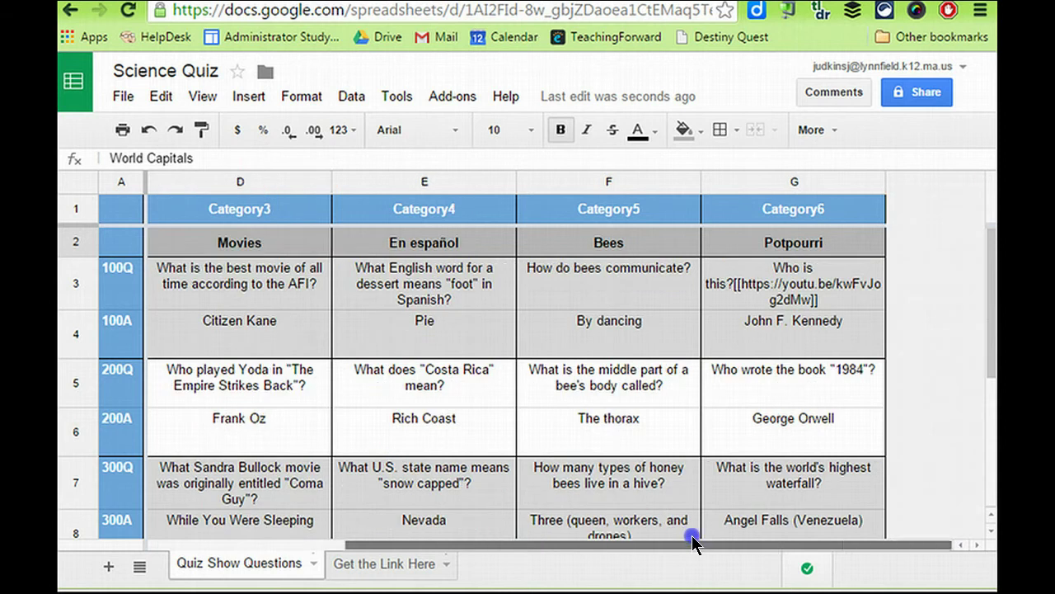
drag(990, 266, 978, 244)
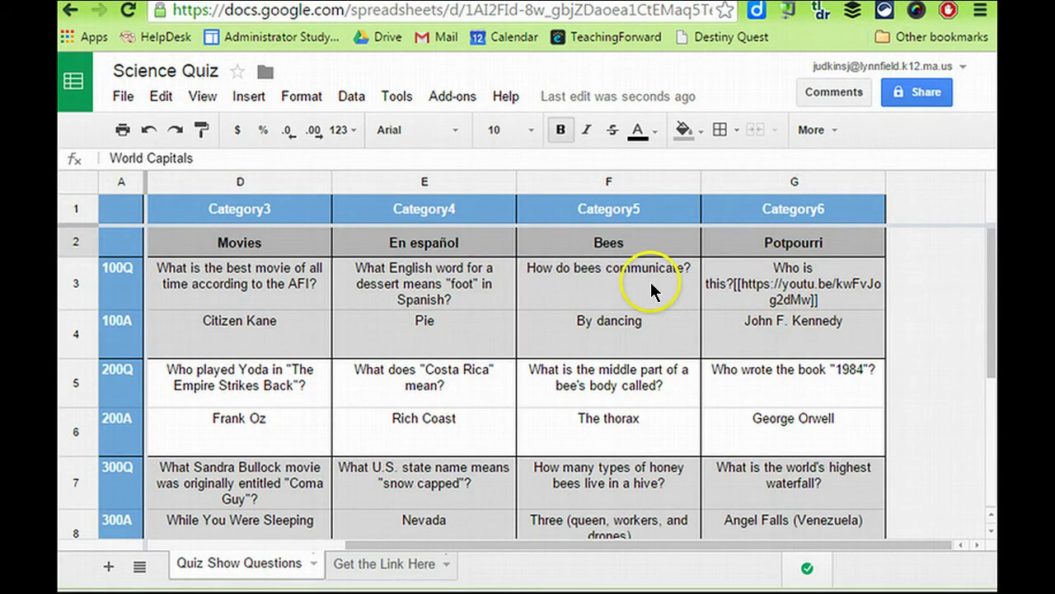
click(616, 285)
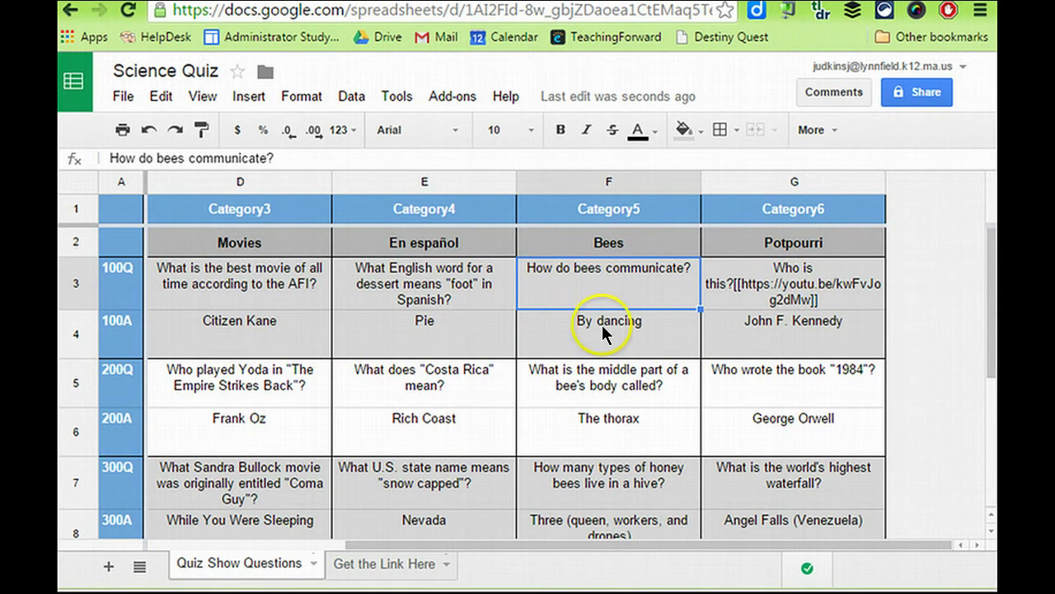
click(603, 323)
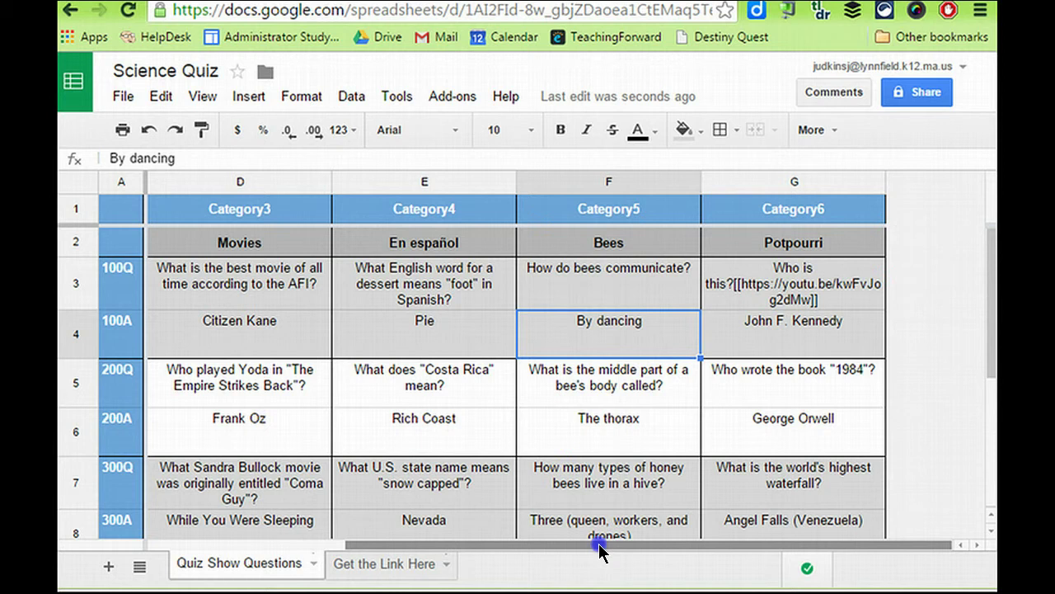
drag(598, 544, 400, 545)
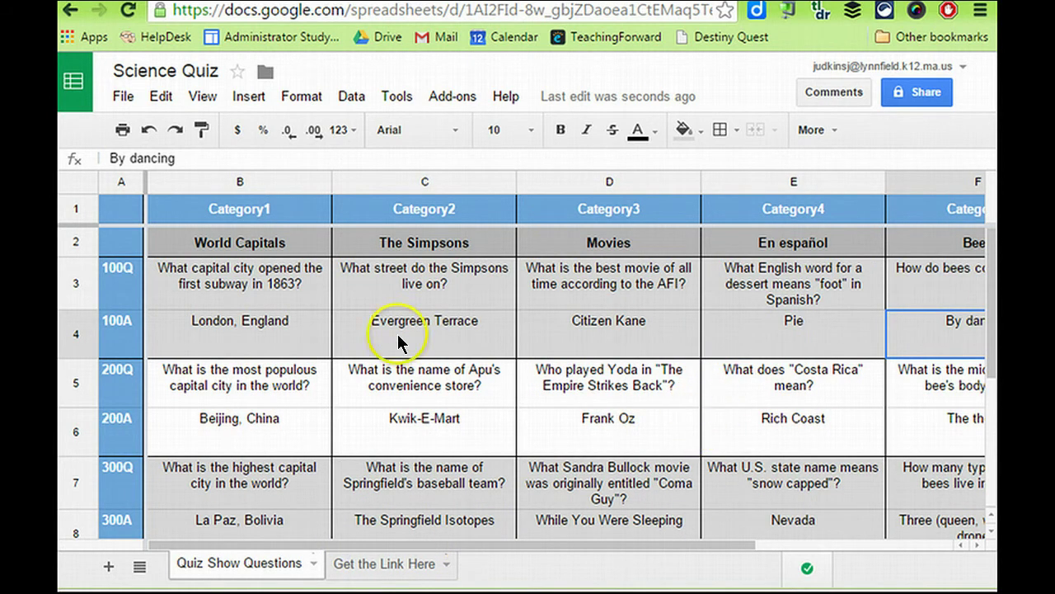
- Select the first sample World Capitals question cell to begin replacing it with science content
click(270, 285)
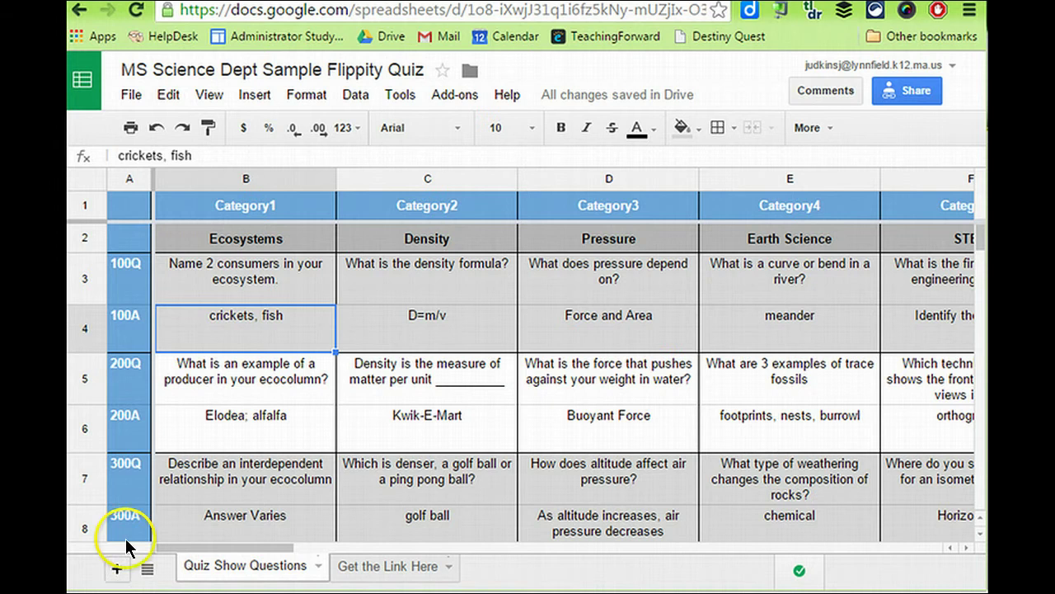
- Publish the entire document to the web from File > Publish to the web, then close the dialog
click(131, 96)
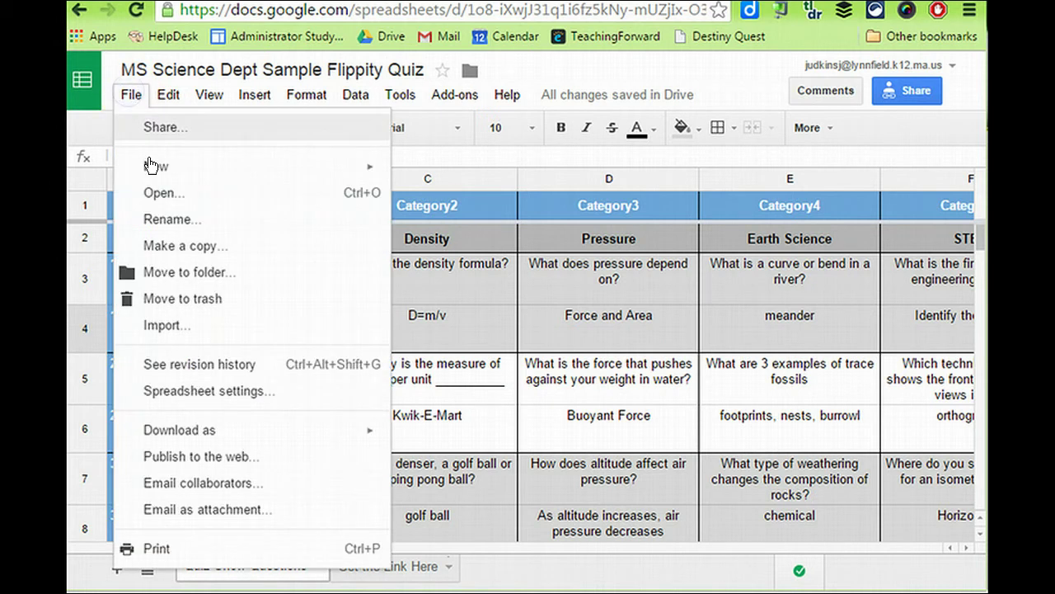
click(193, 459)
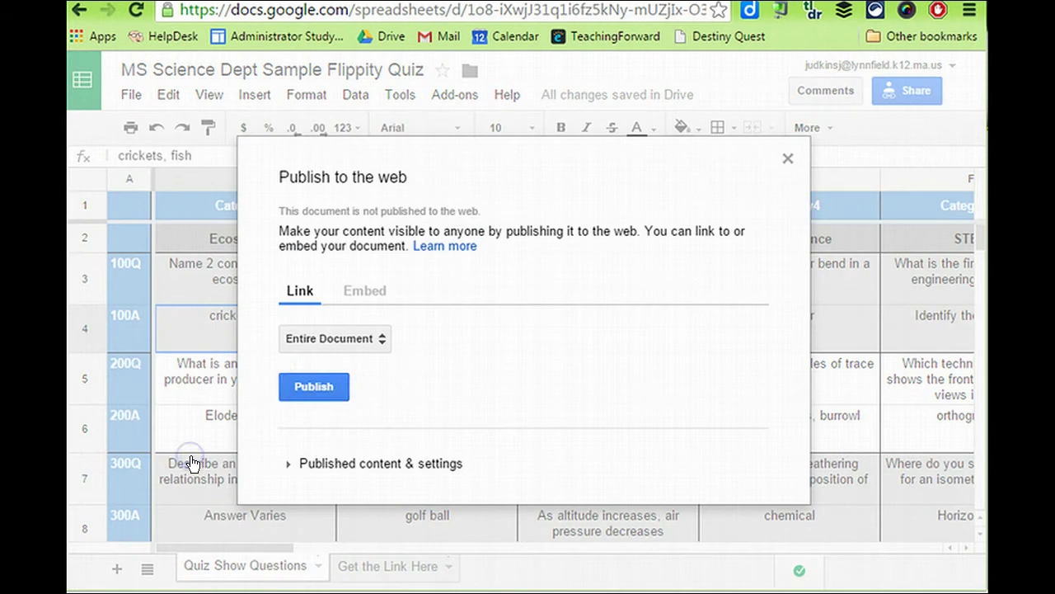
click(312, 387)
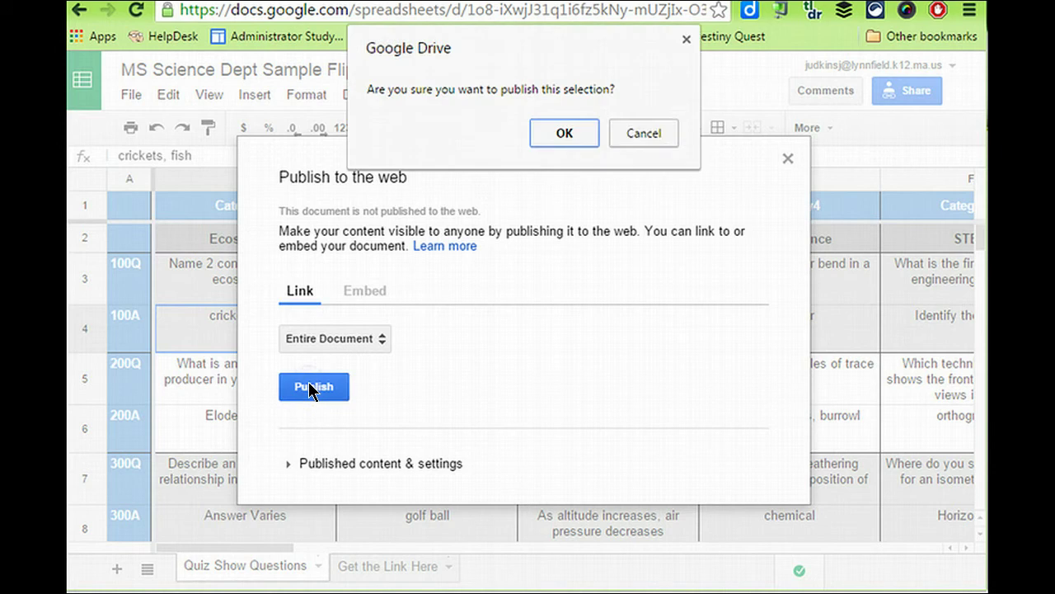
click(565, 134)
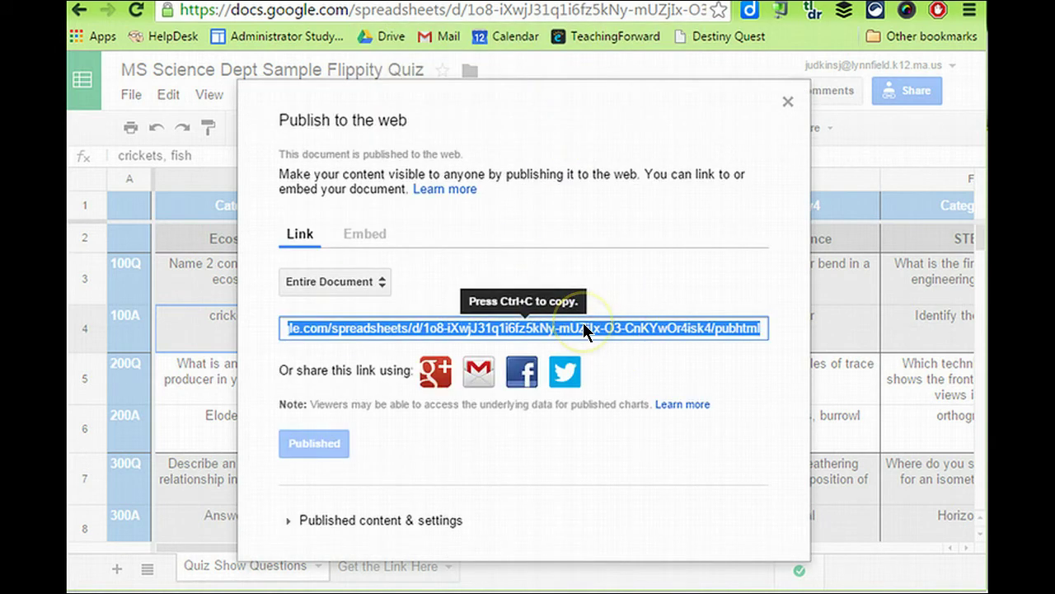
click(785, 100)
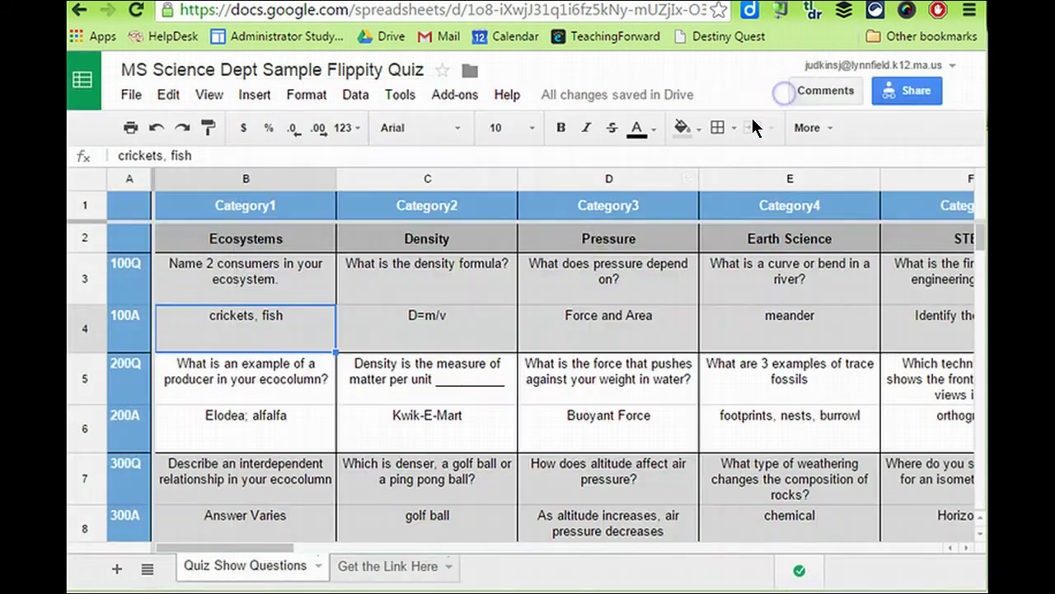
- Paste the published URL into A3 on Get the Link Here and follow the quiz link in A6
click(382, 573)
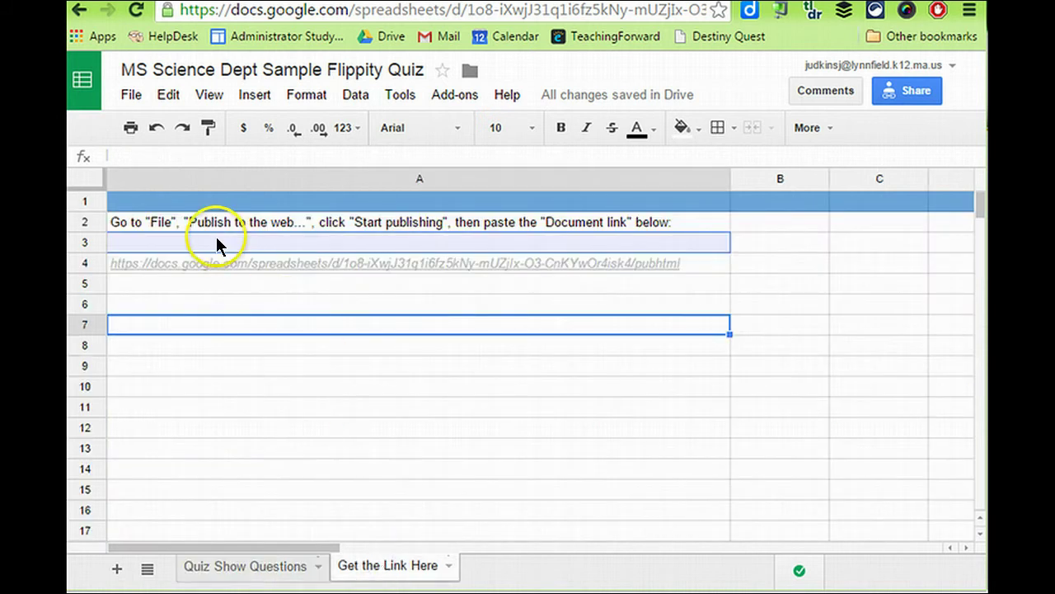
click(217, 241)
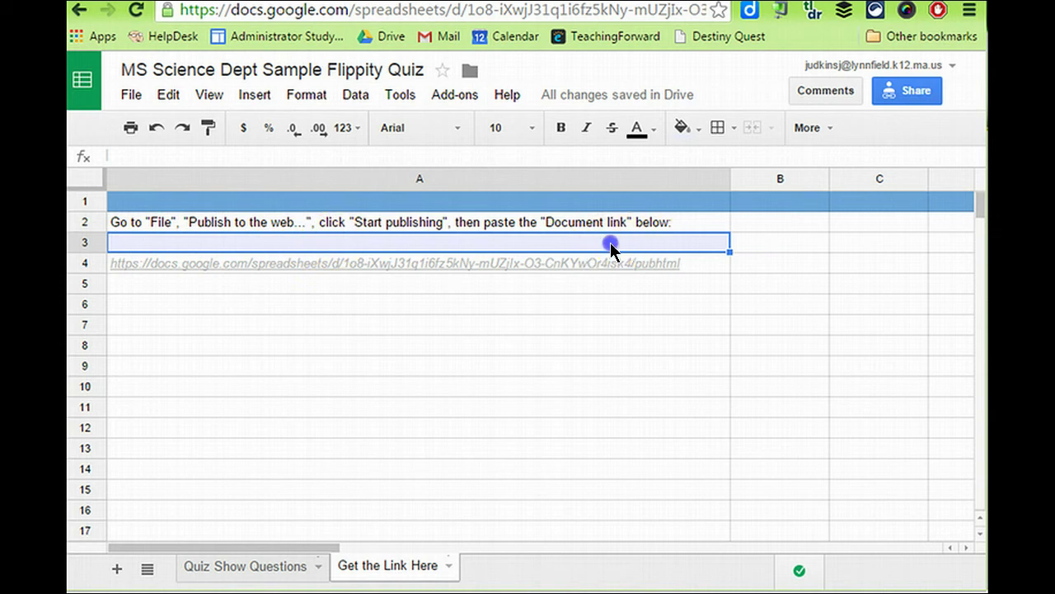
text(https://docs.google.com/spreadsheets/d/1o8-iXwjJ31q1i6fz5kNy-mUZjIx-O3-CnKYwOr4isk4/pubhtml)
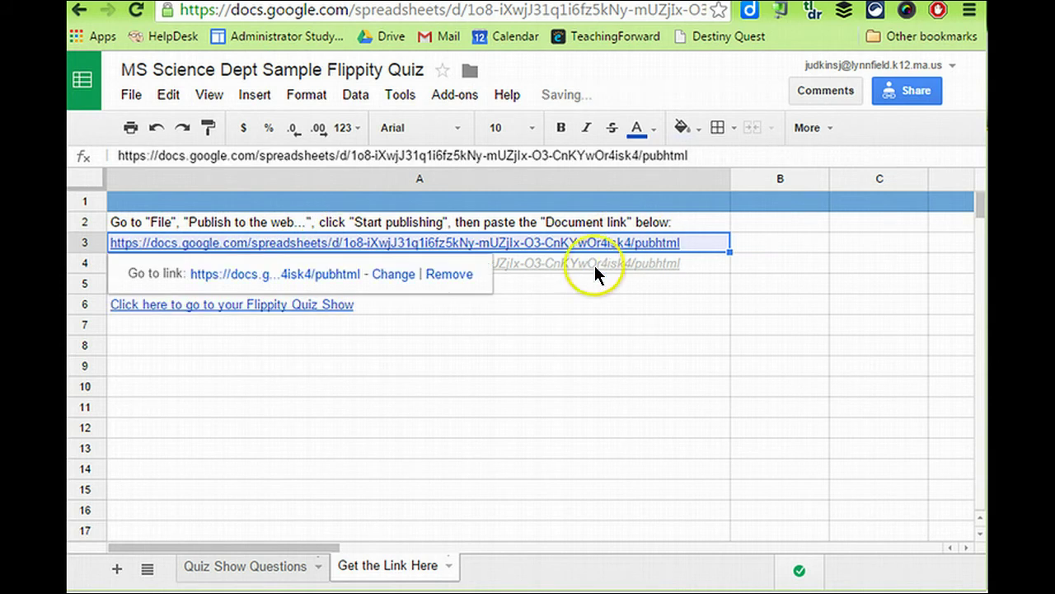
click(592, 318)
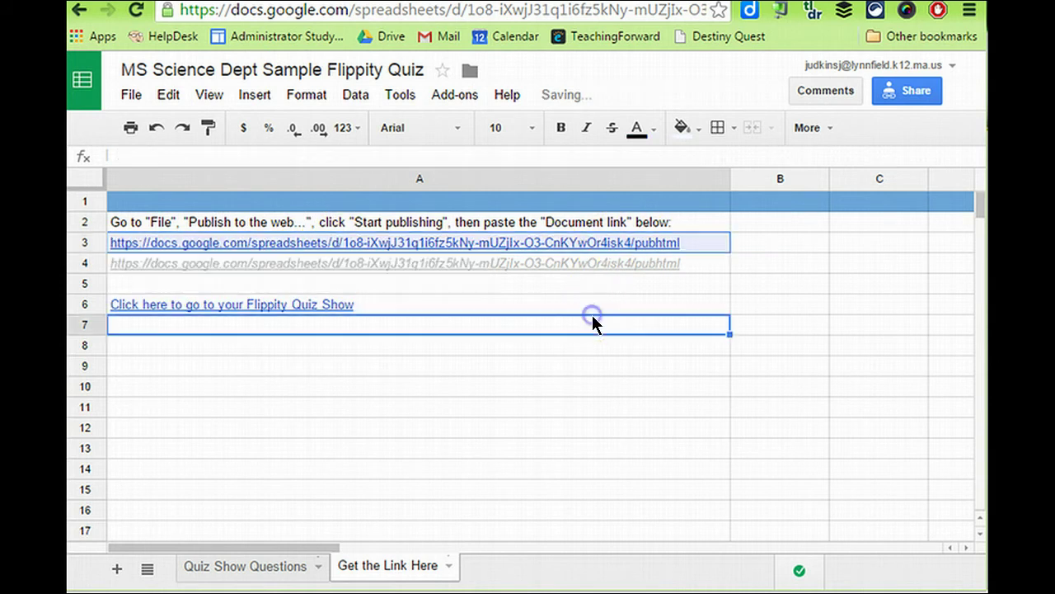
click(222, 302)
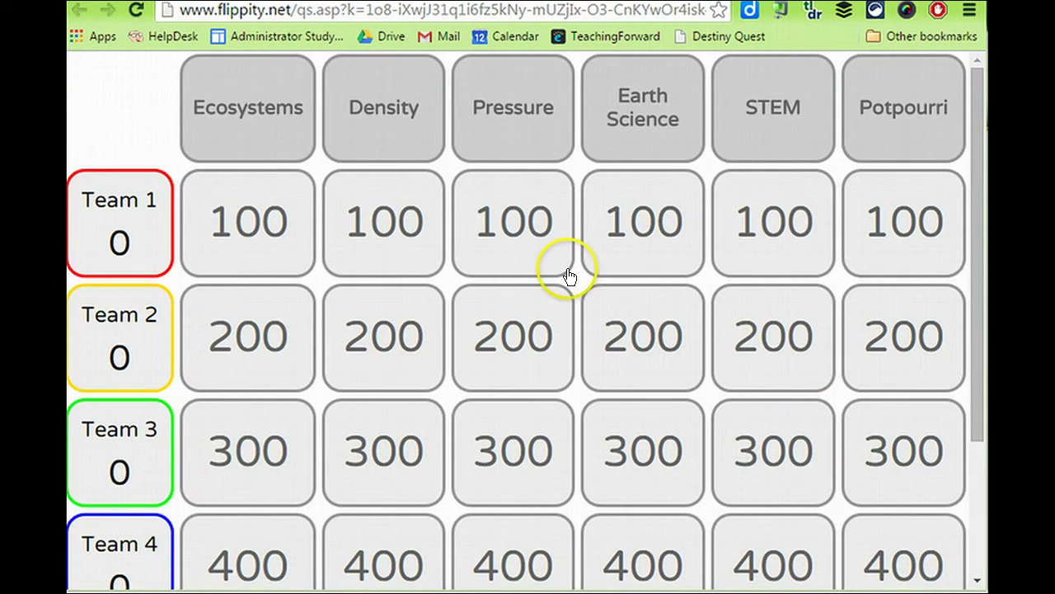
- Open the Ecosystems 100 question and flip the card to reveal the answer 'crickets, fish'
click(255, 221)
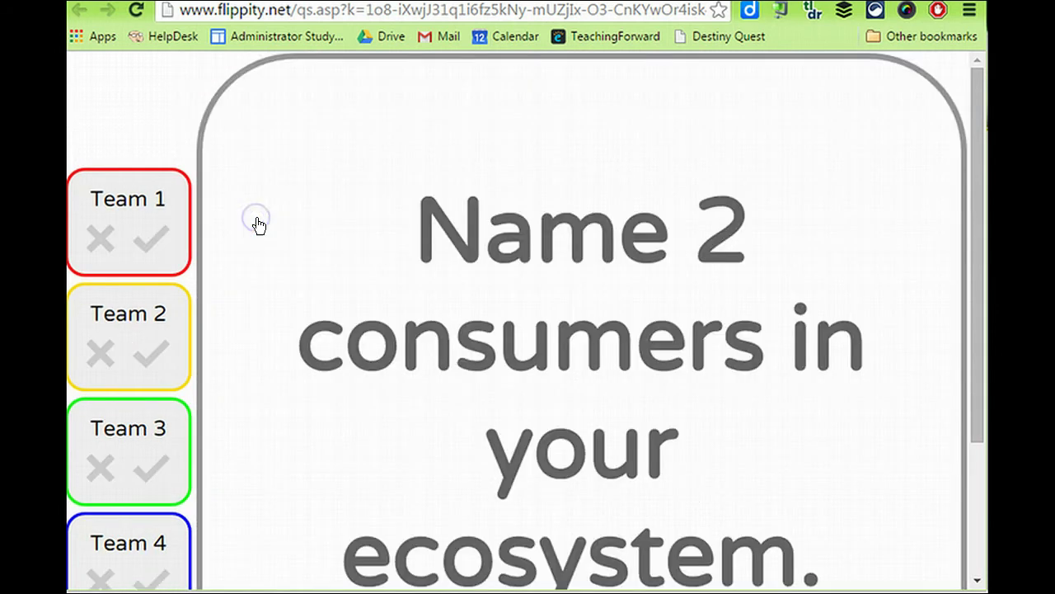
scroll(589, 306, down, 1)
drag(591, 308, 612, 293)
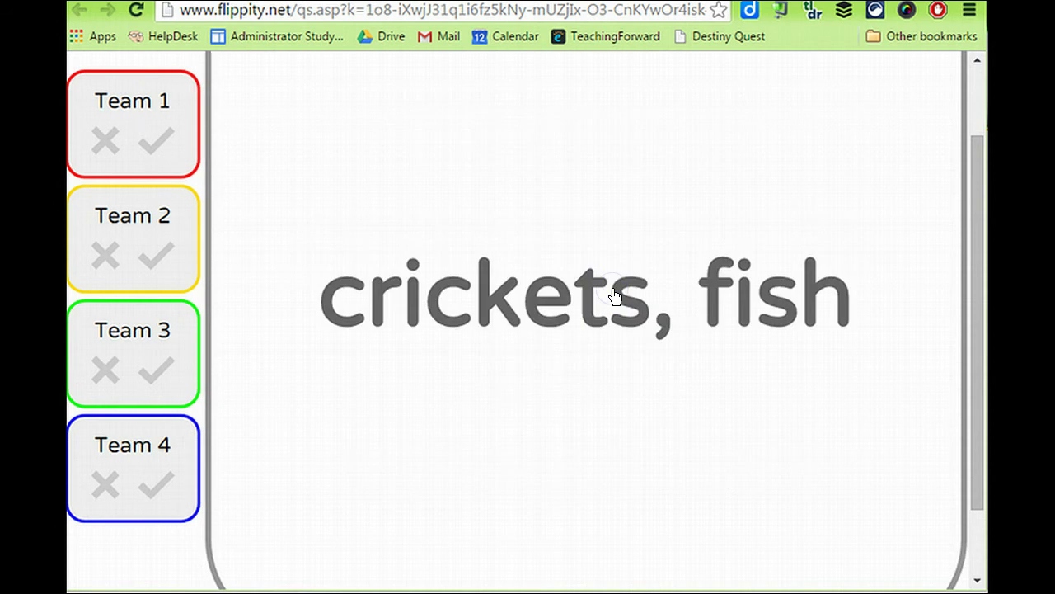
click(293, 185)
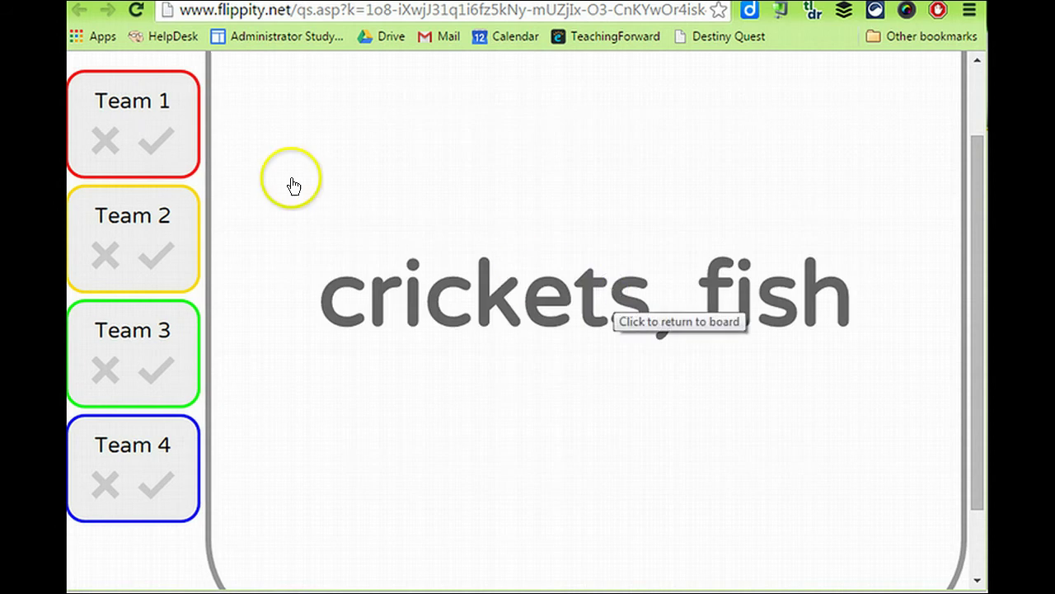
- Mark Teams 1 and 3 correct and Teams 2 and 4 wrong, then close the card
click(167, 140)
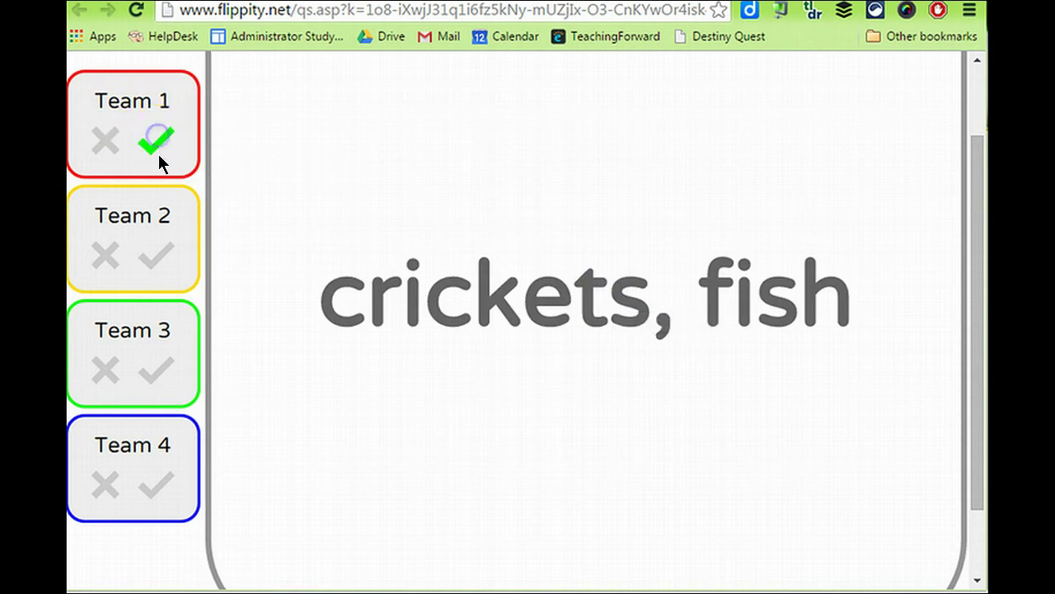
click(163, 269)
click(153, 368)
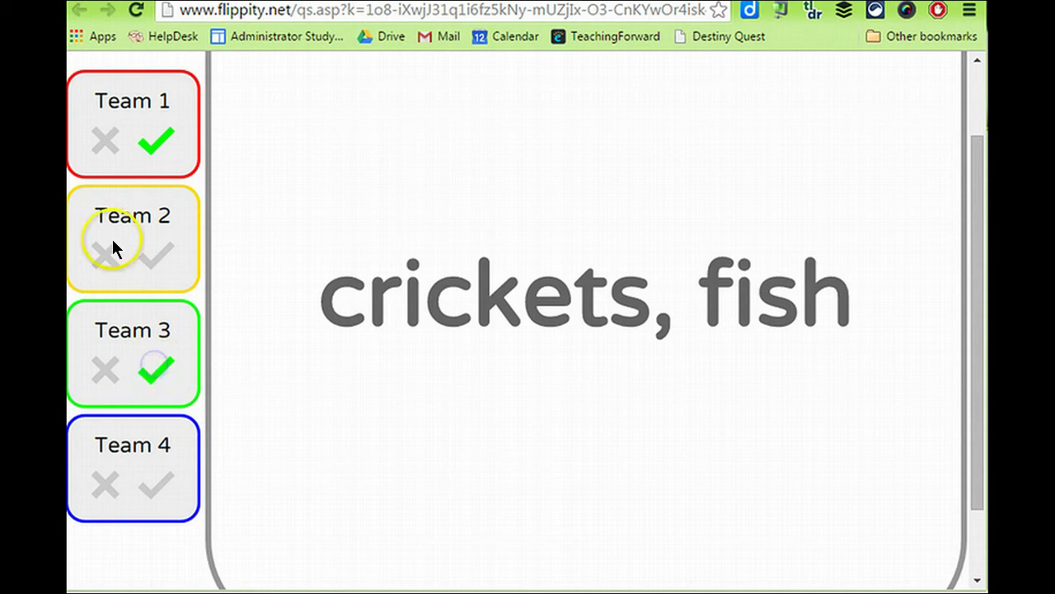
click(98, 257)
click(104, 484)
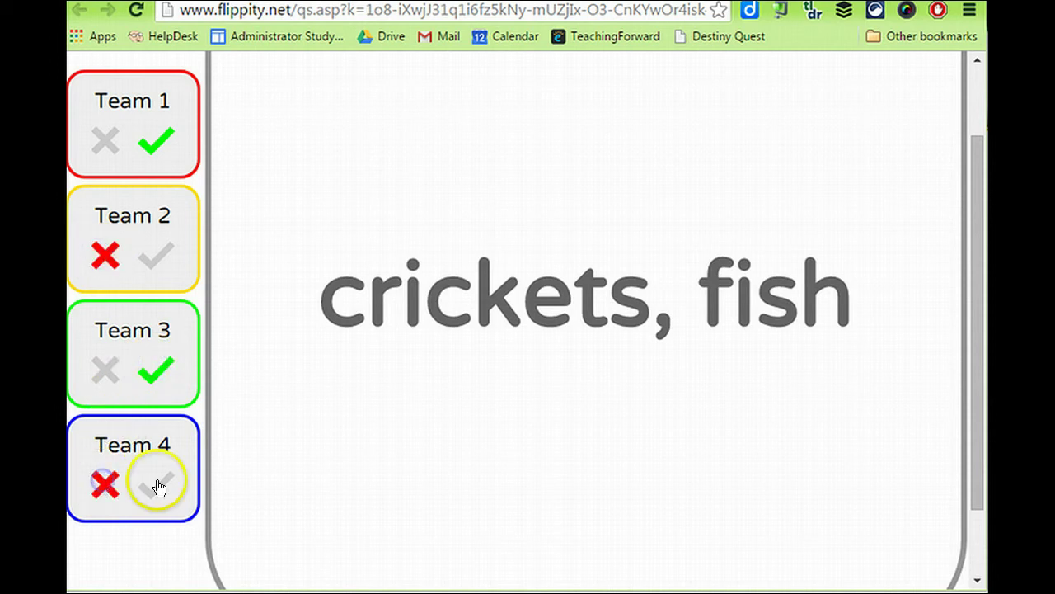
scroll(466, 482, down, 2)
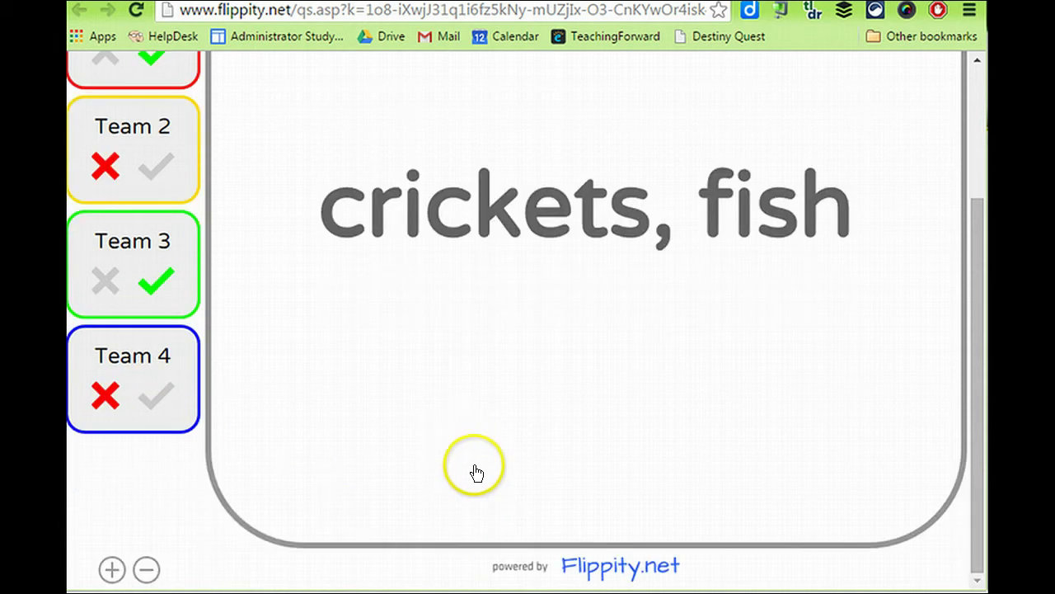
click(577, 335)
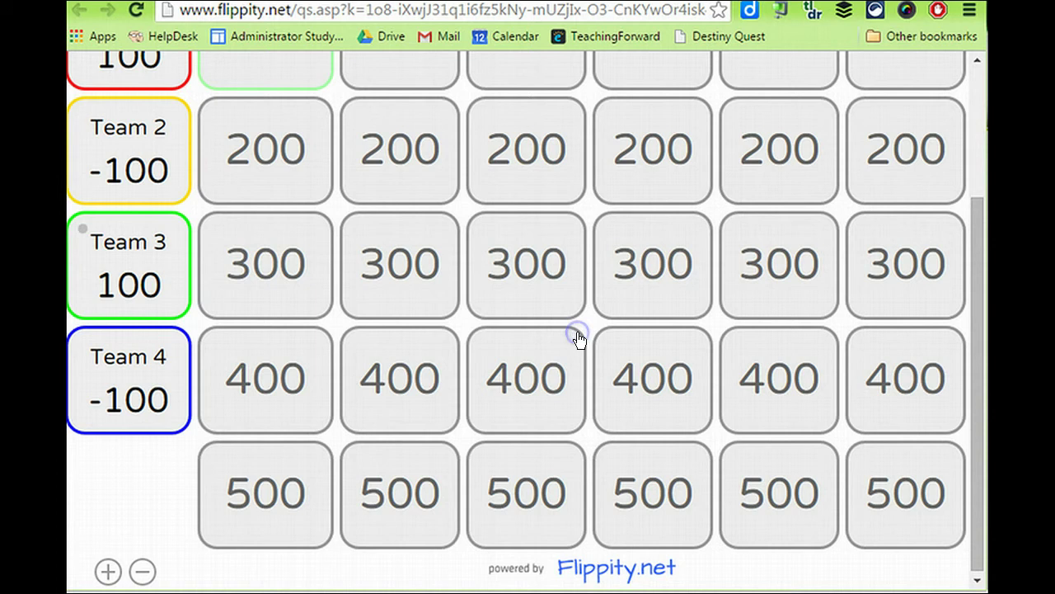
scroll(537, 310, up, 3)
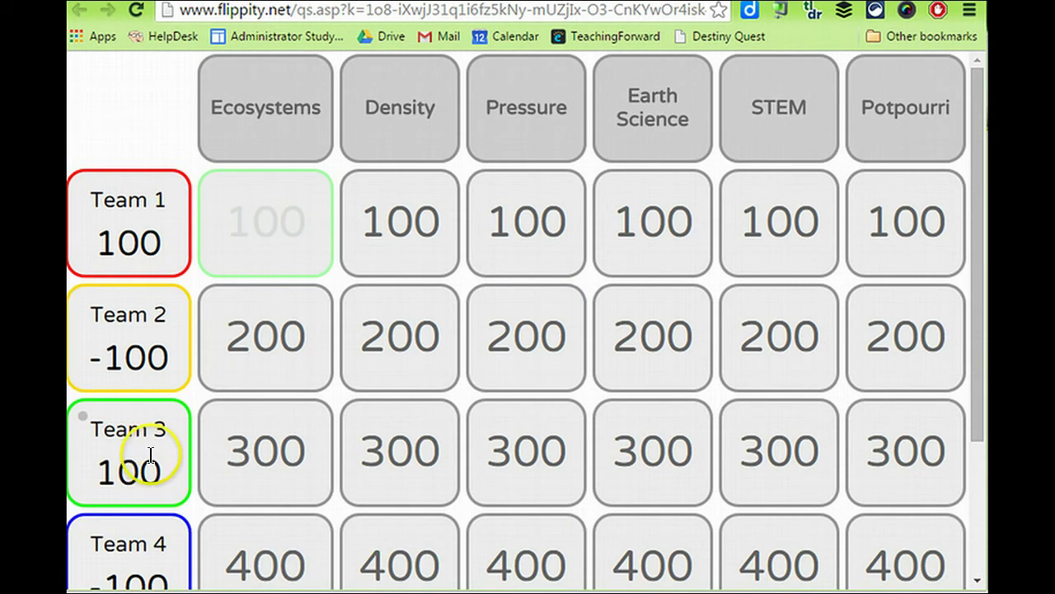
scroll(173, 462, down, 2)
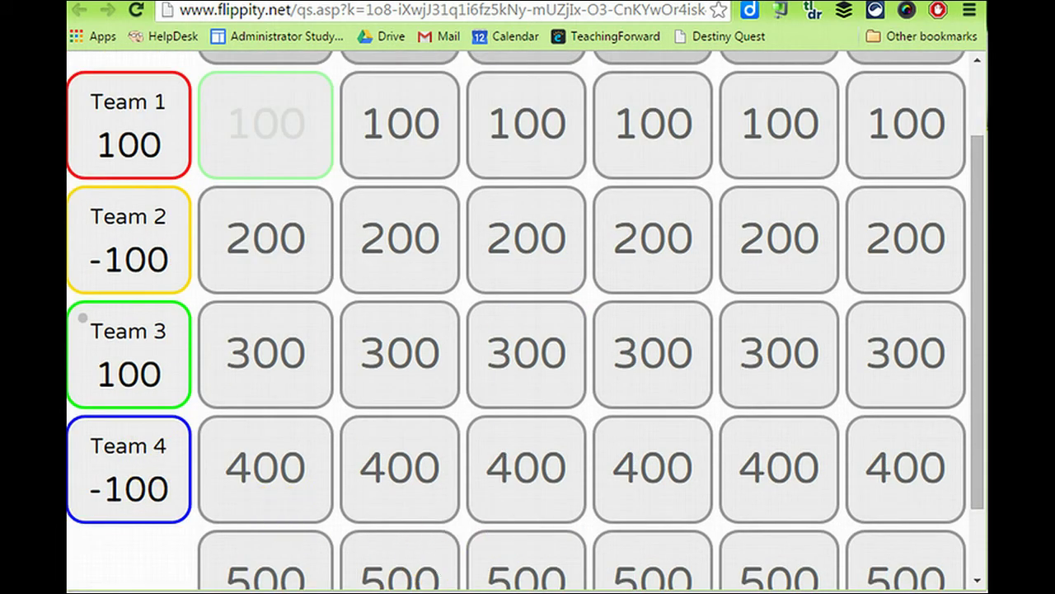
scroll(525, 322, up, 2)
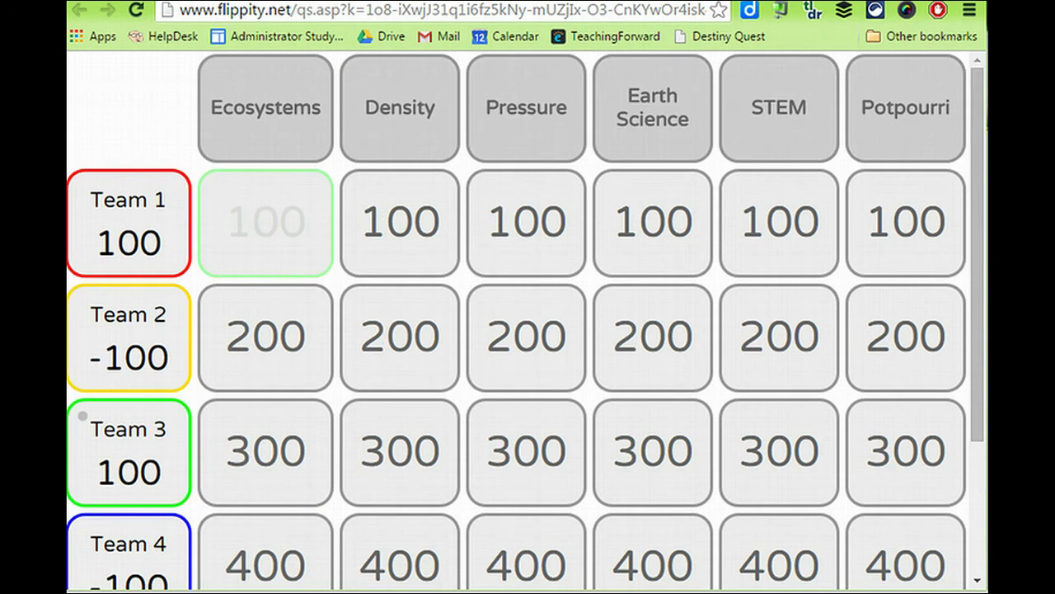